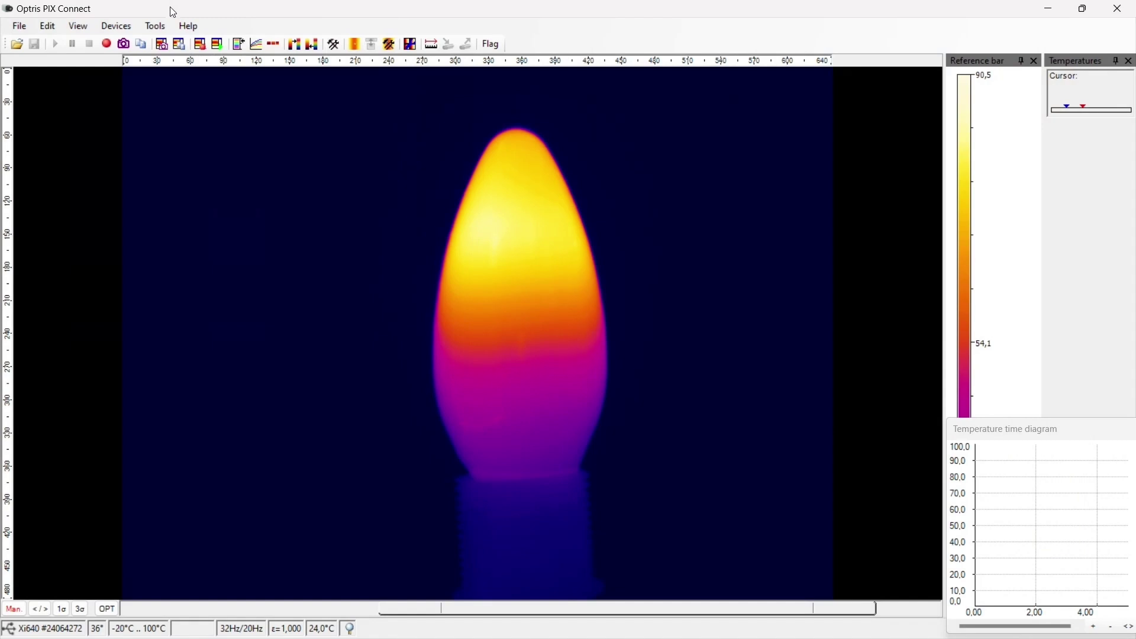
- Add a new measure area in the configuration and name it "Alarm detection"
{"action": "left_click", "coordinate": [155, 26]}
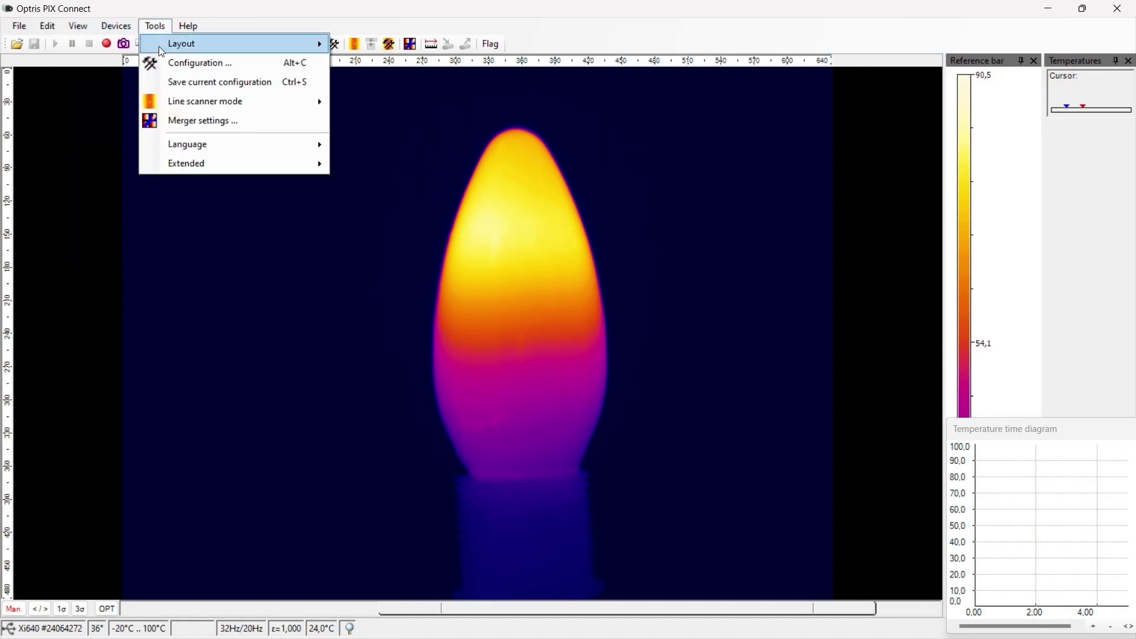
{"action": "left_click", "coordinate": [175, 75]}
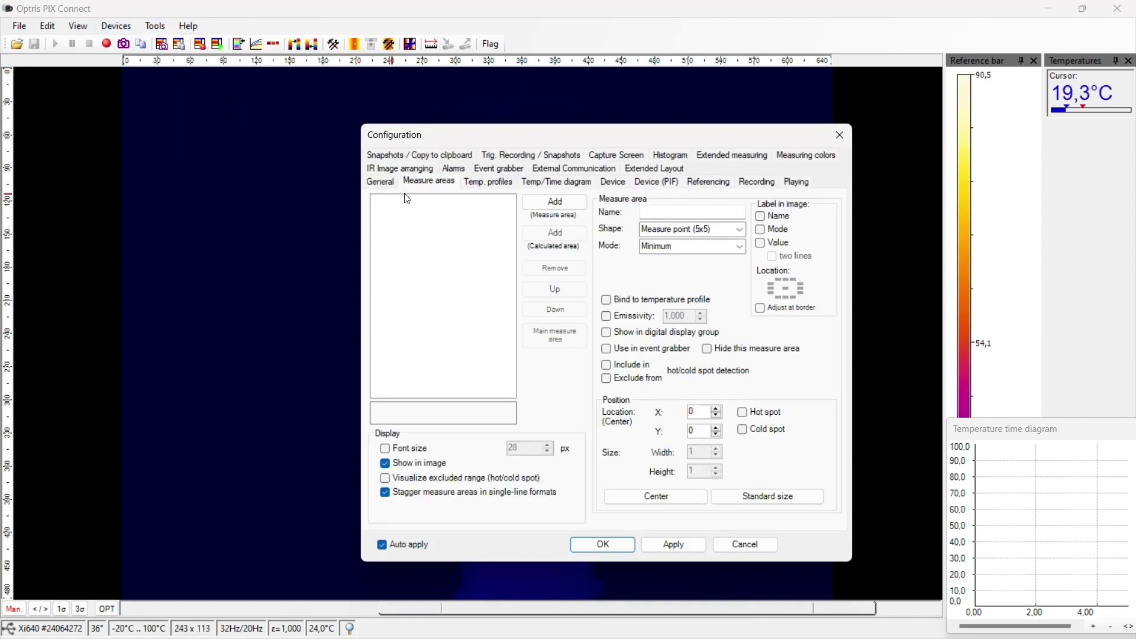
{"action": "left_click", "coordinate": [430, 188]}
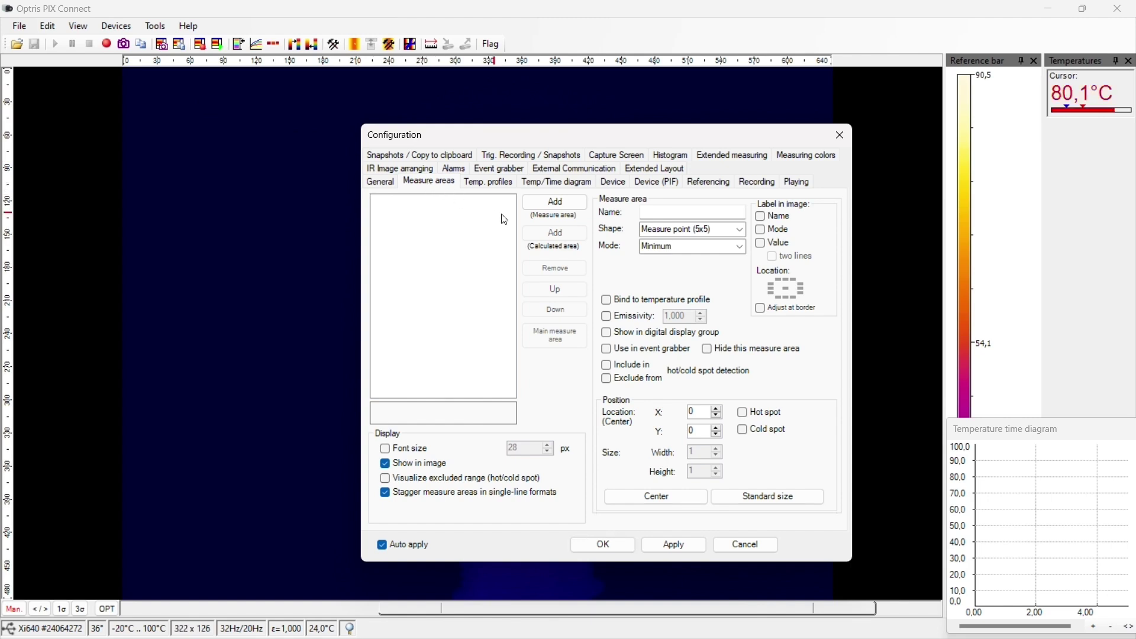
{"action": "left_click", "coordinate": [554, 216]}
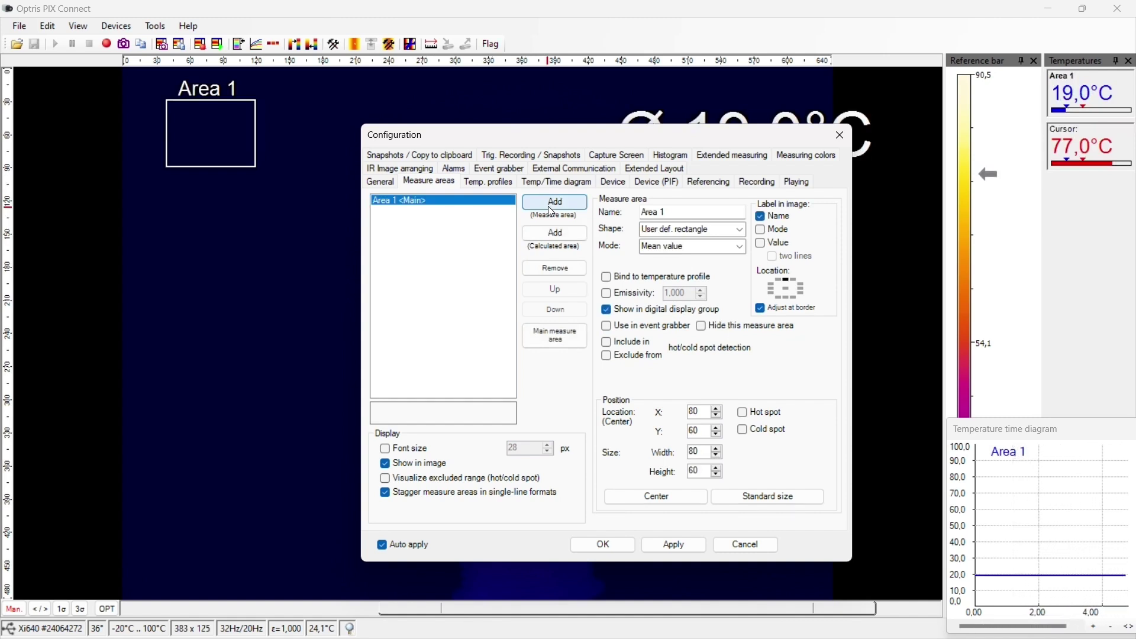
{"action": "left_click", "coordinate": [642, 212]}
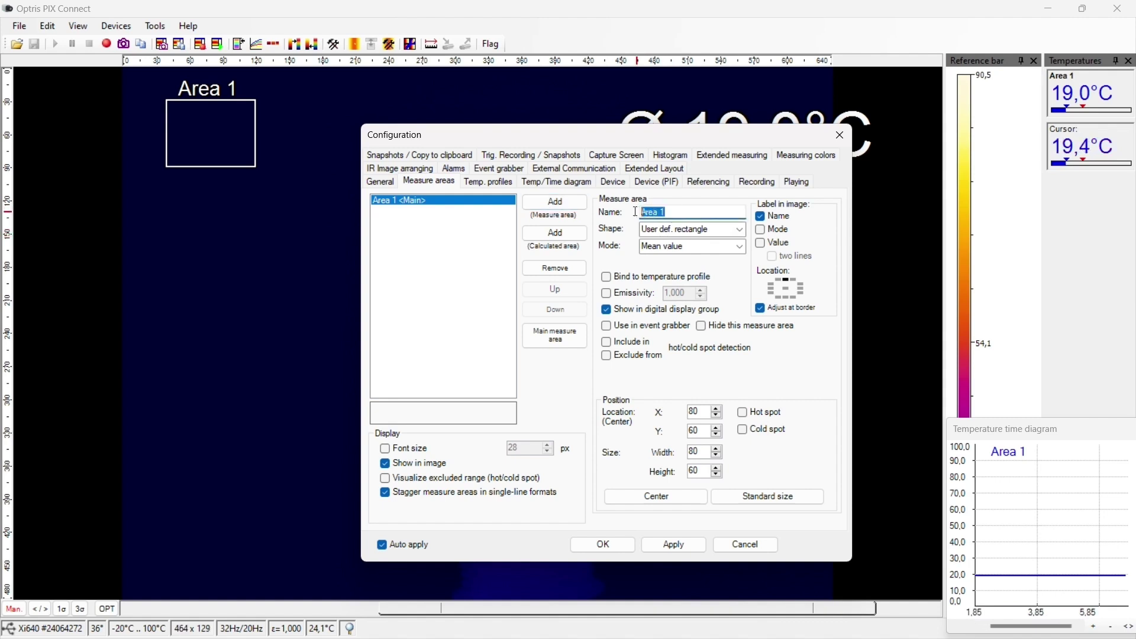
{"action": "type", "text": "Alar"}
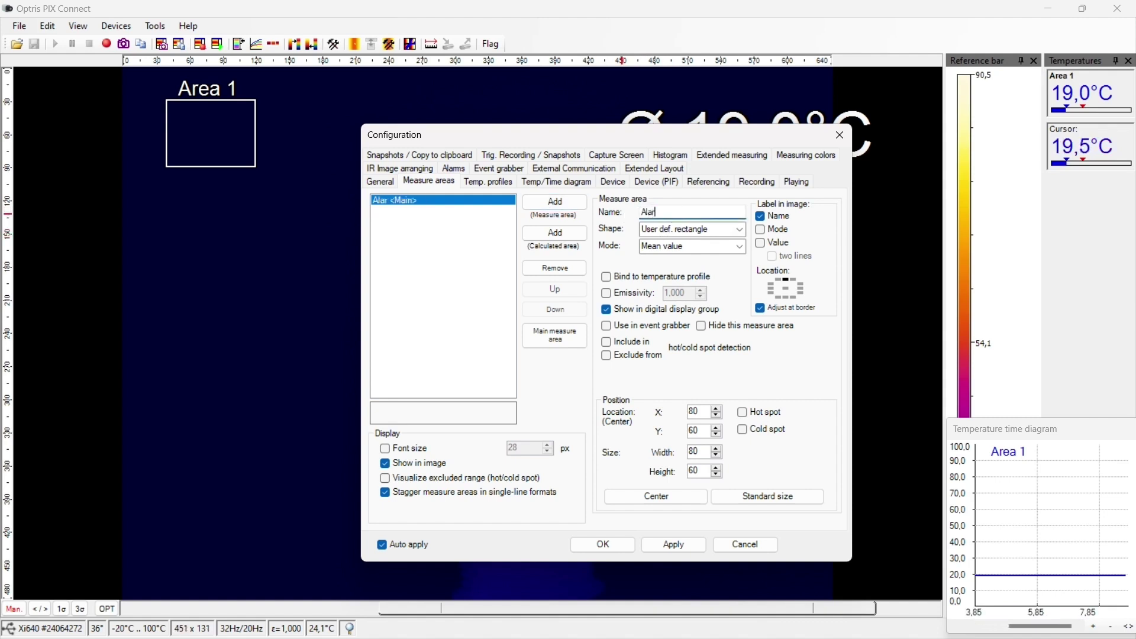
{"action": "type", "text": "m detection"}
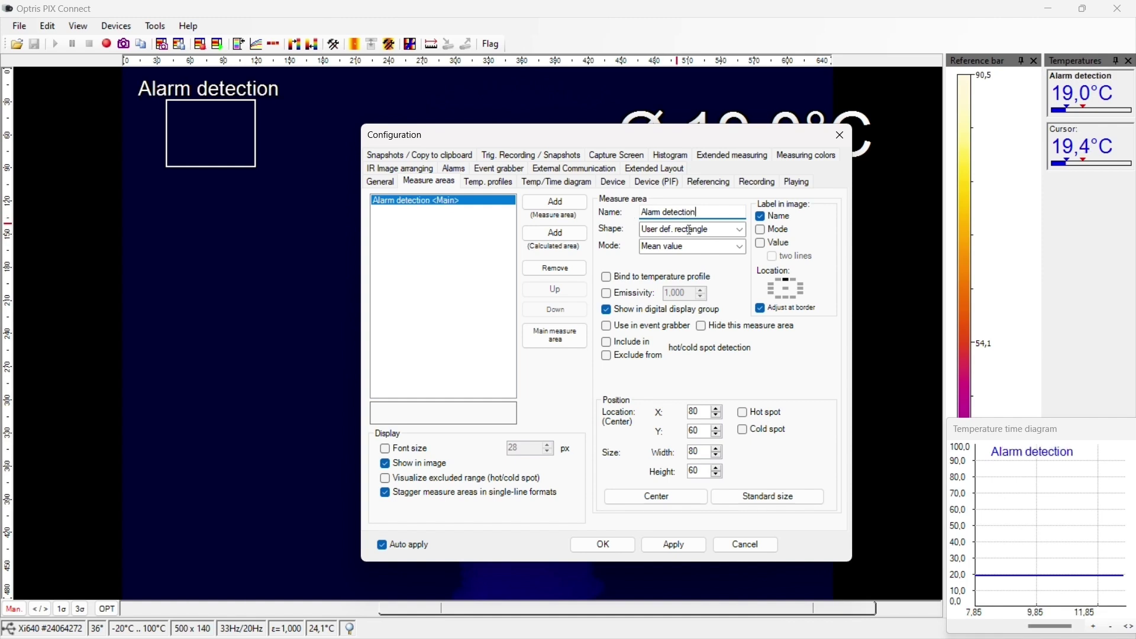
- Keep the Alarm detection area as a user-defined rectangle, set its mode to Maximum and apply the settings
{"action": "left_click", "coordinate": [740, 229]}
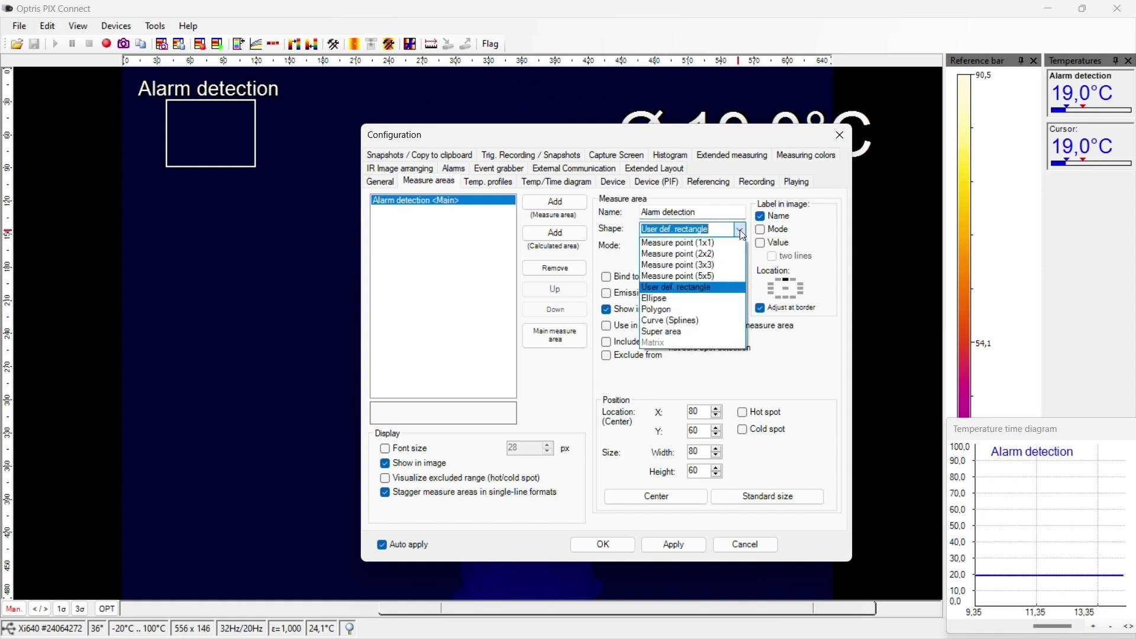
{"action": "left_click", "coordinate": [719, 290]}
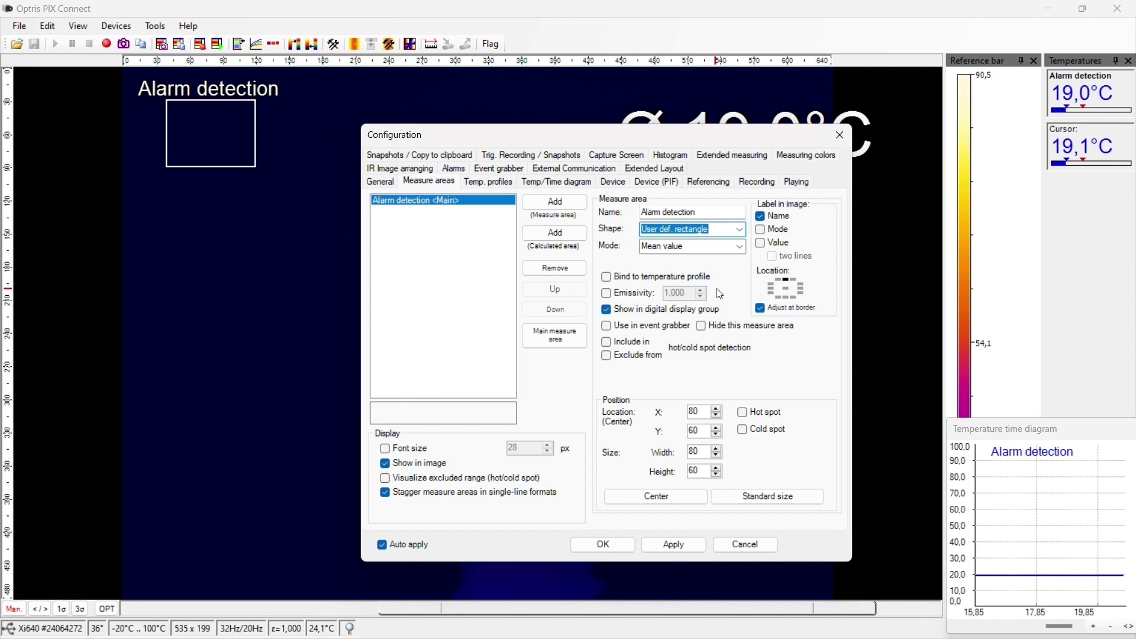
{"action": "left_click", "coordinate": [739, 247]}
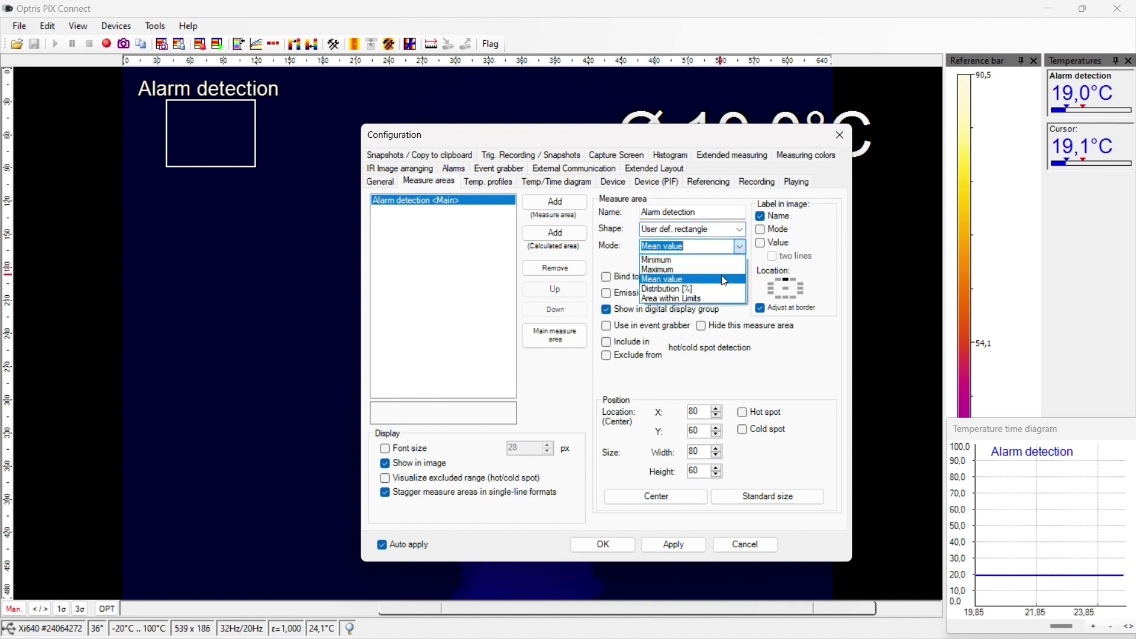
{"action": "left_click", "coordinate": [725, 270]}
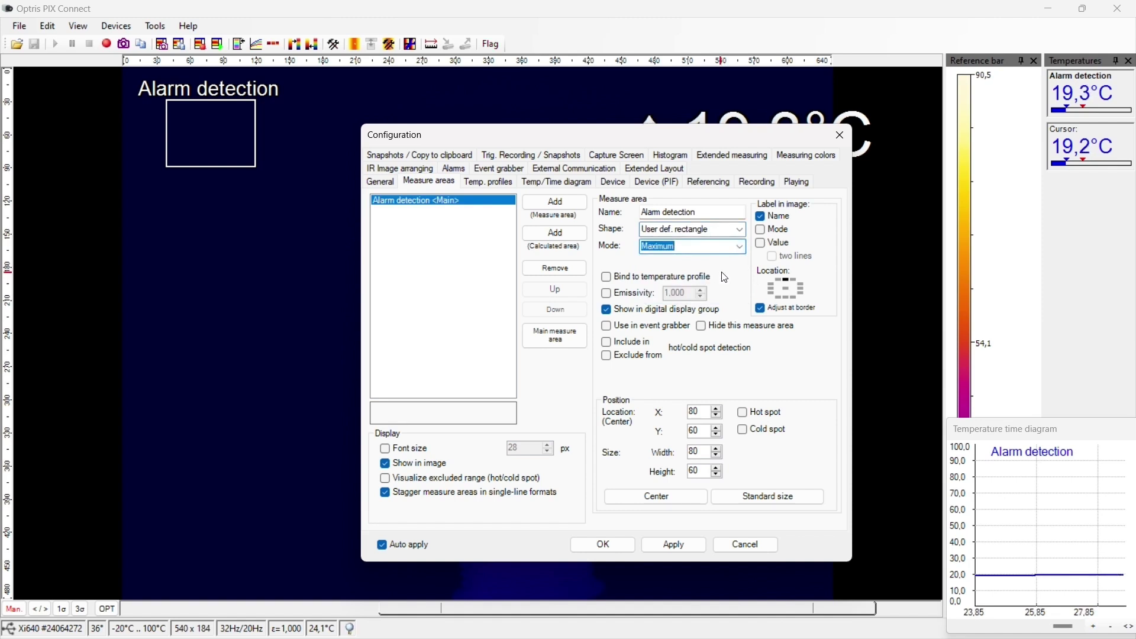
{"action": "left_click", "coordinate": [664, 548]}
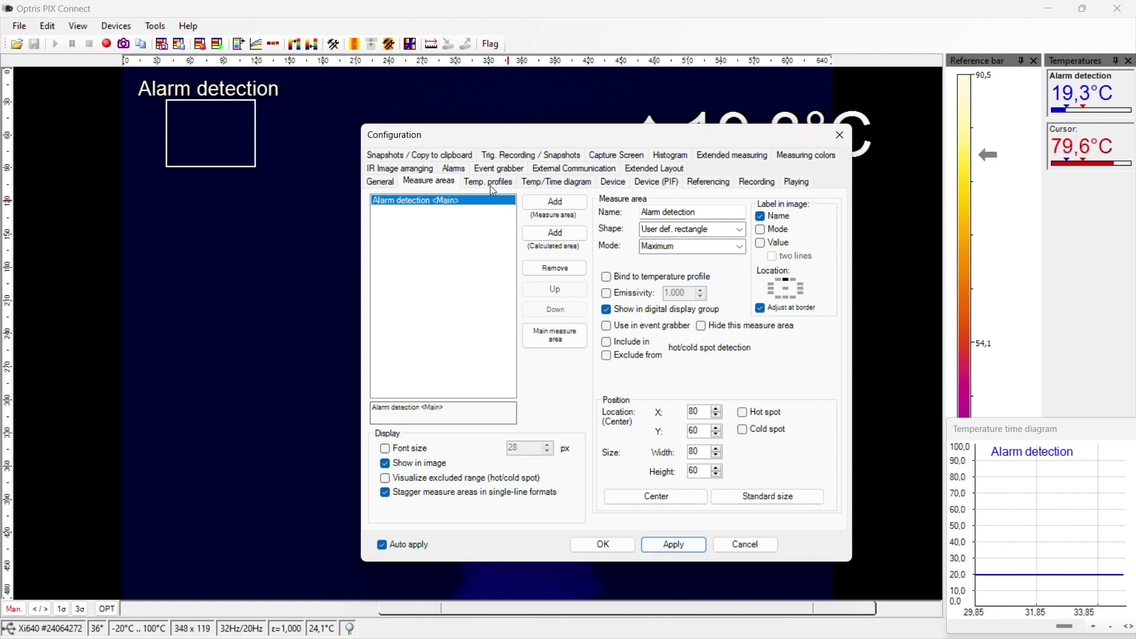
- Set the high alarm limit of the Alarm detection area to 30 and enable its alarm in the application
{"action": "left_click", "coordinate": [456, 169]}
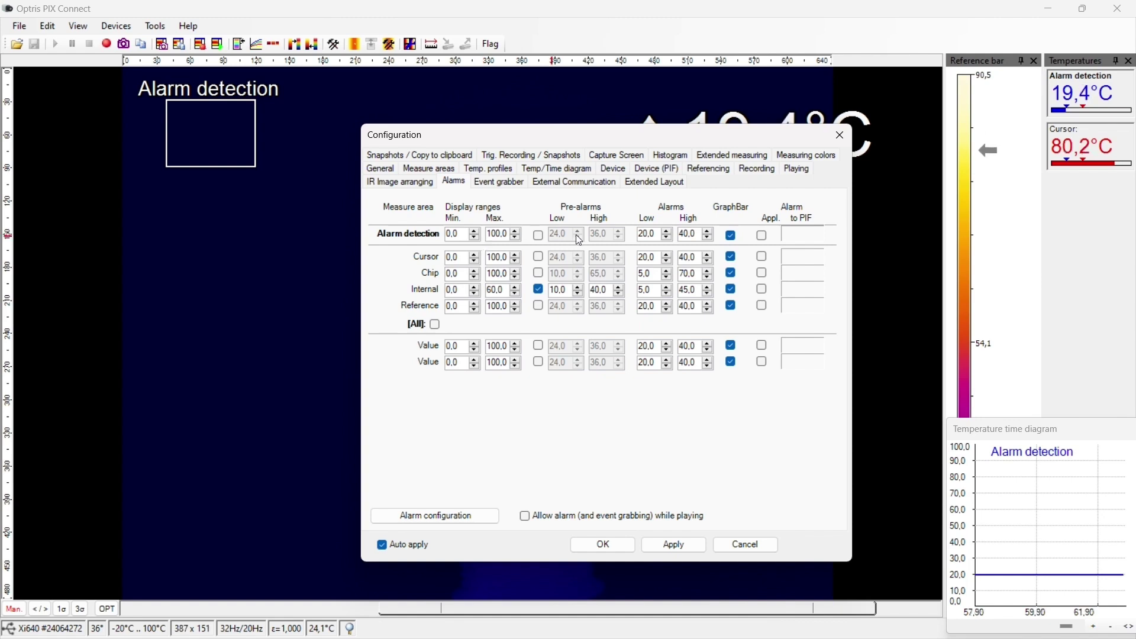
{"action": "double_click", "coordinate": [690, 236]}
{"action": "type", "text": "30"}
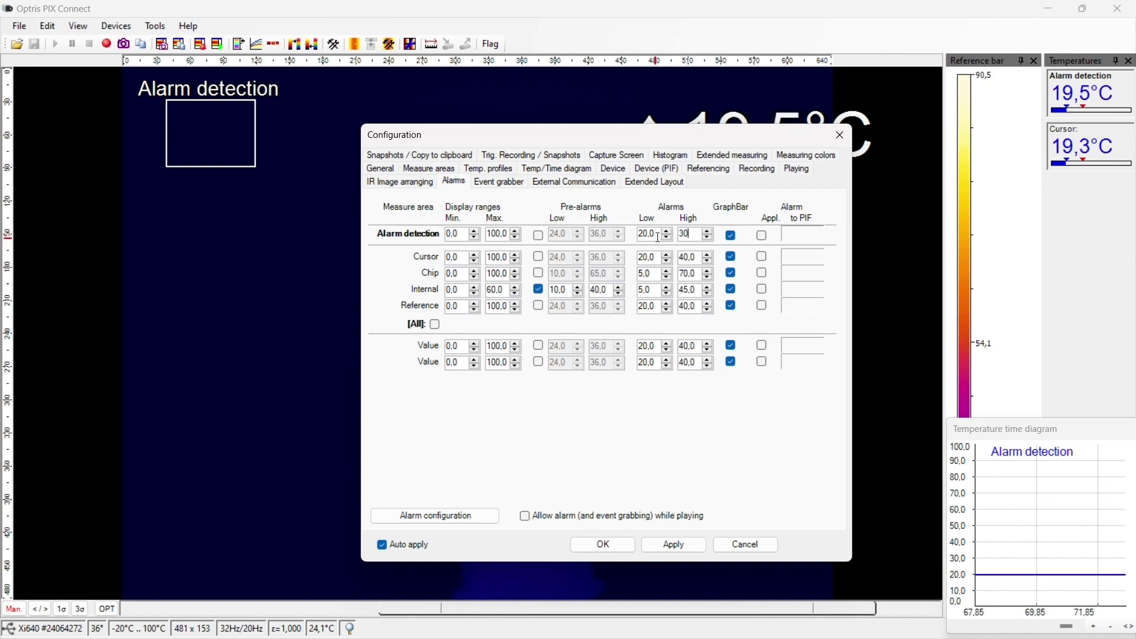
{"action": "left_click", "coordinate": [762, 236]}
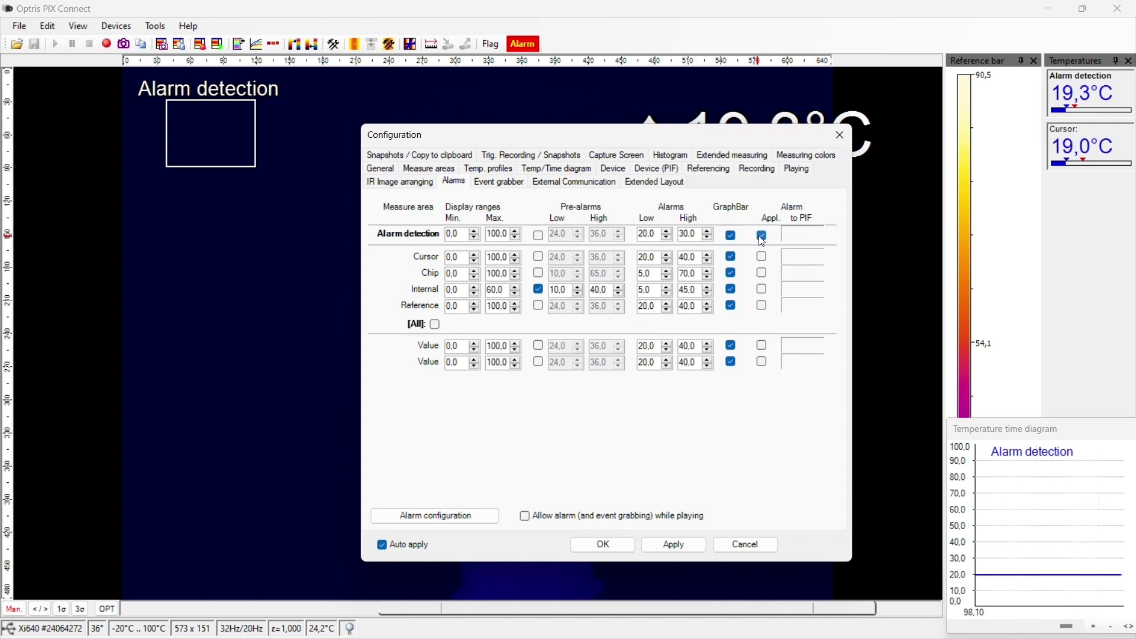
- Route the Alarm detection area's alarm to analog output AO1 of the PIF and apply the change
{"action": "left_click", "coordinate": [799, 236]}
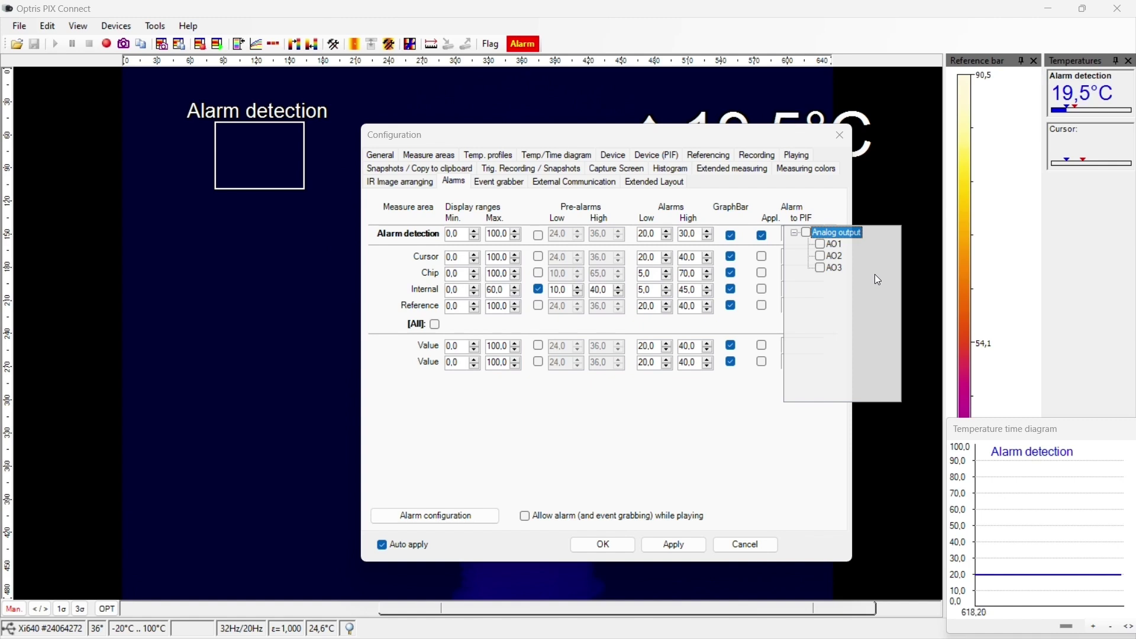
{"action": "left_click", "coordinate": [821, 244]}
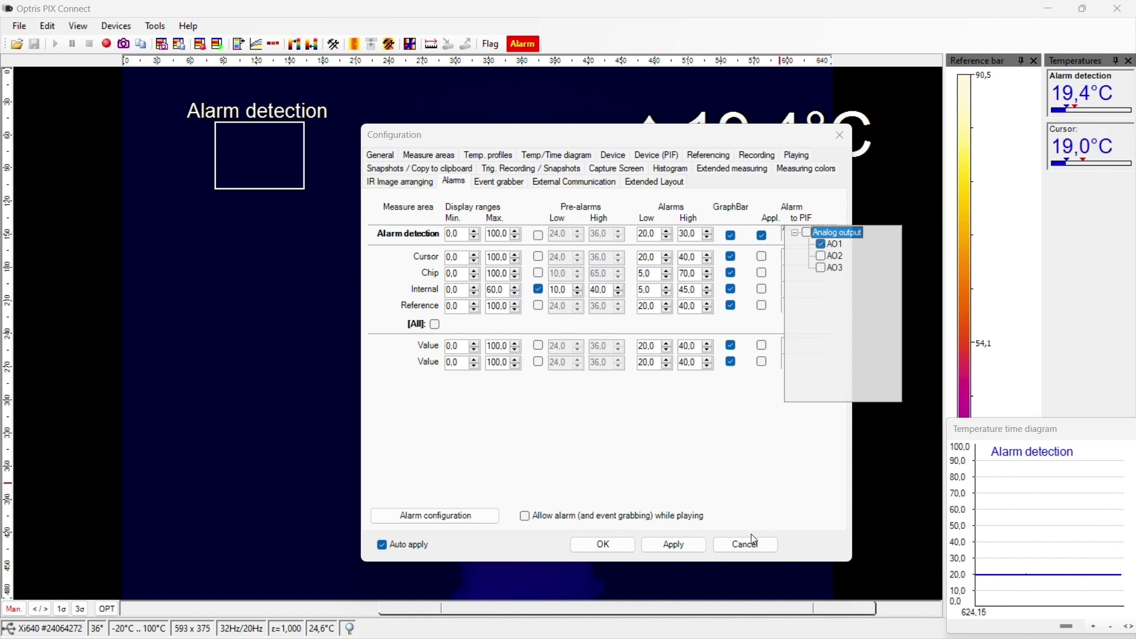
{"action": "left_click", "coordinate": [674, 544]}
{"action": "left_click", "coordinate": [675, 543]}
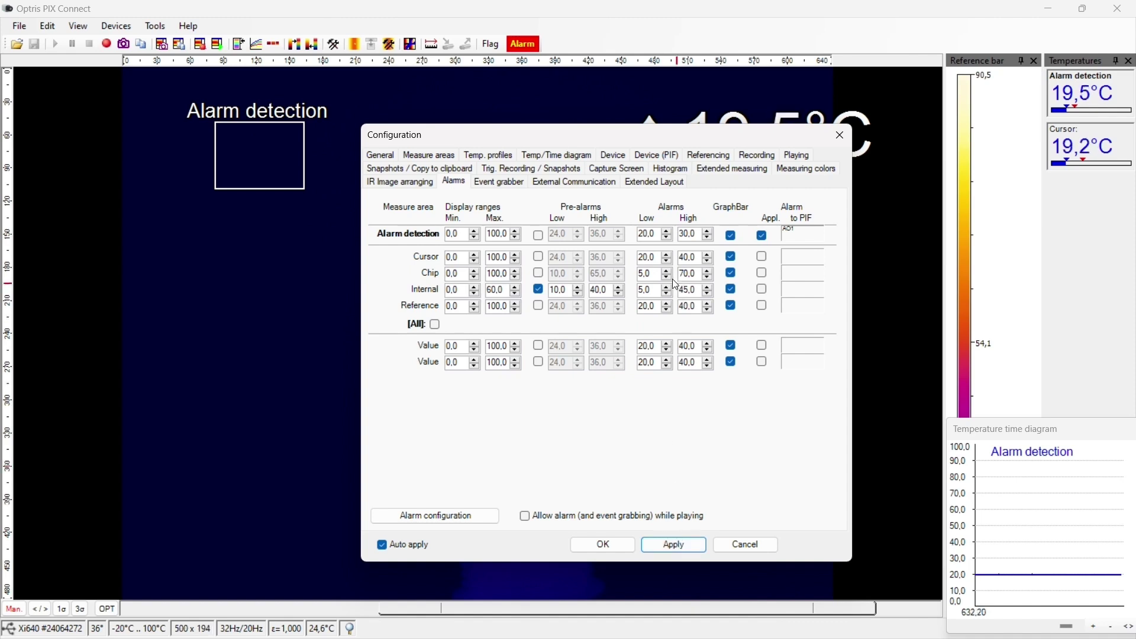
- Assign the PIF's analog output AO1 to Alarm and accept 0..20mA output with 0 mA for no alarm and 20 mA for alarm
{"action": "left_click", "coordinate": [649, 158]}
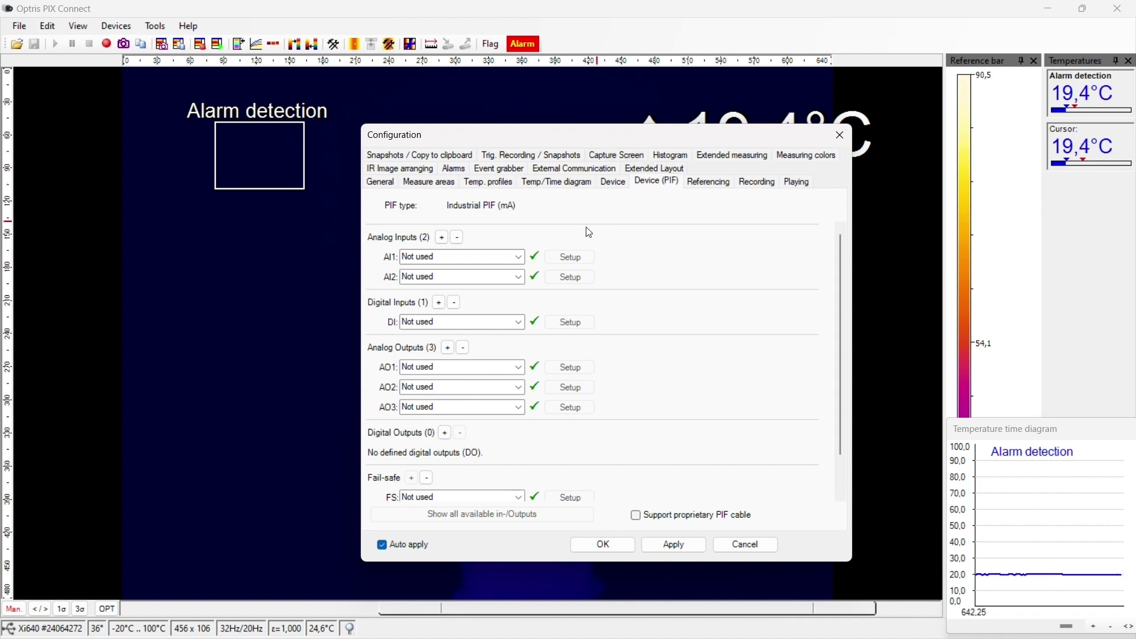
{"action": "left_click", "coordinate": [519, 367]}
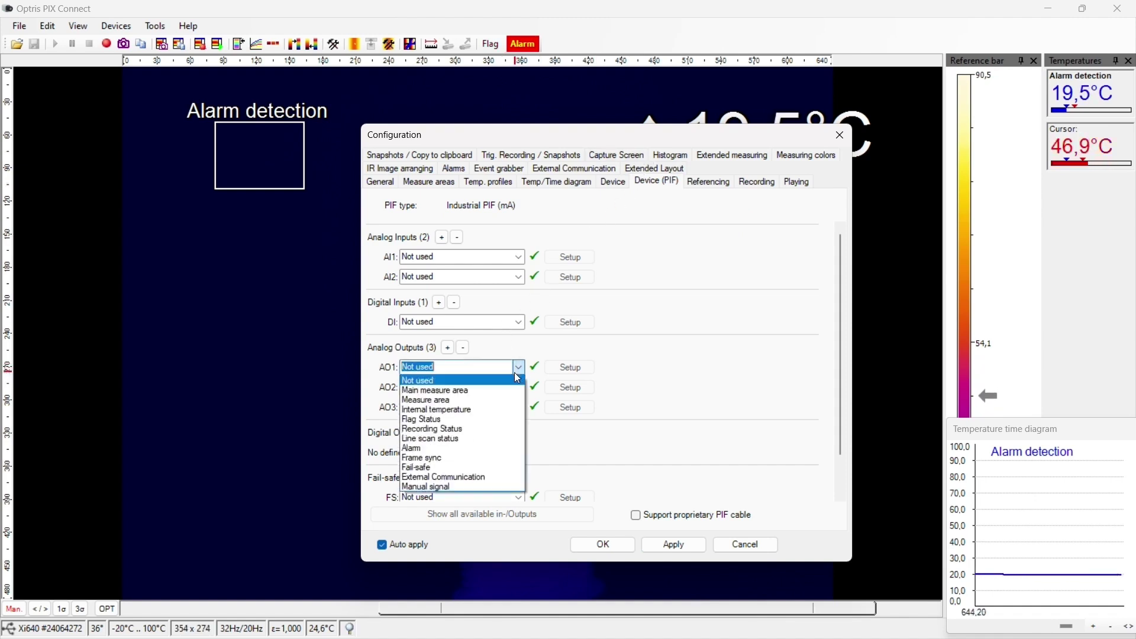
{"action": "left_click", "coordinate": [462, 449]}
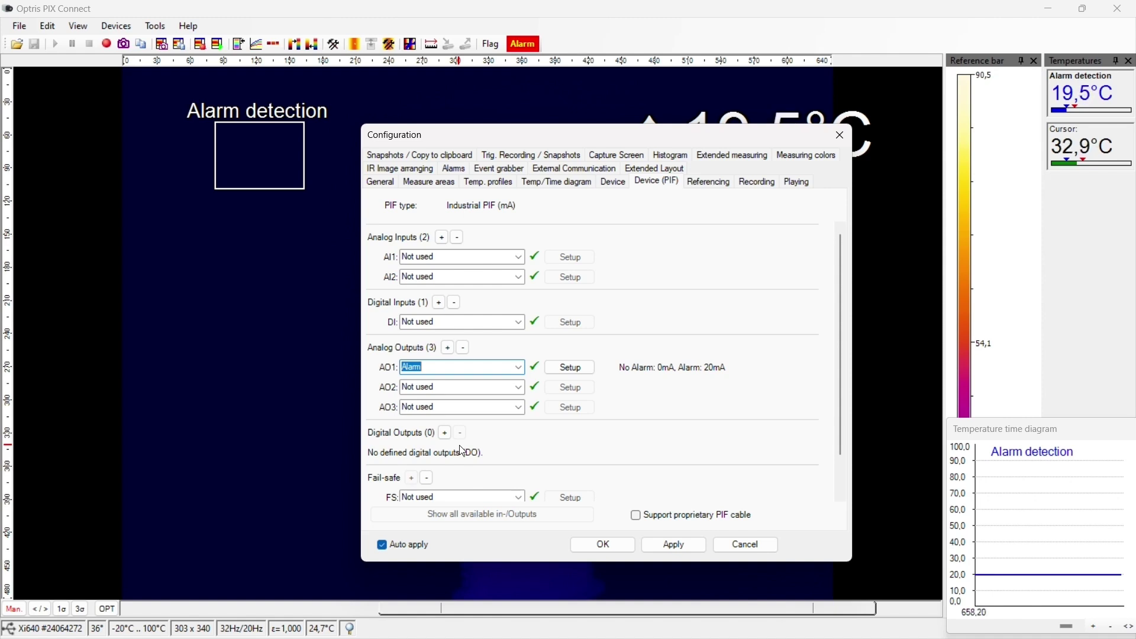
{"action": "left_click", "coordinate": [572, 367]}
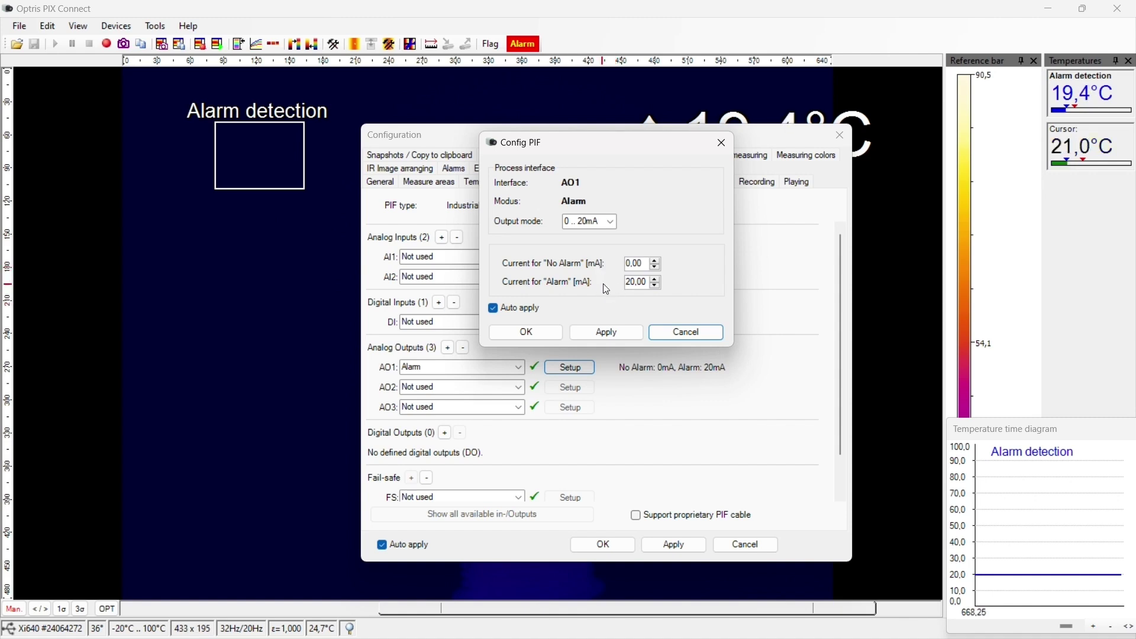
{"action": "left_click", "coordinate": [615, 337]}
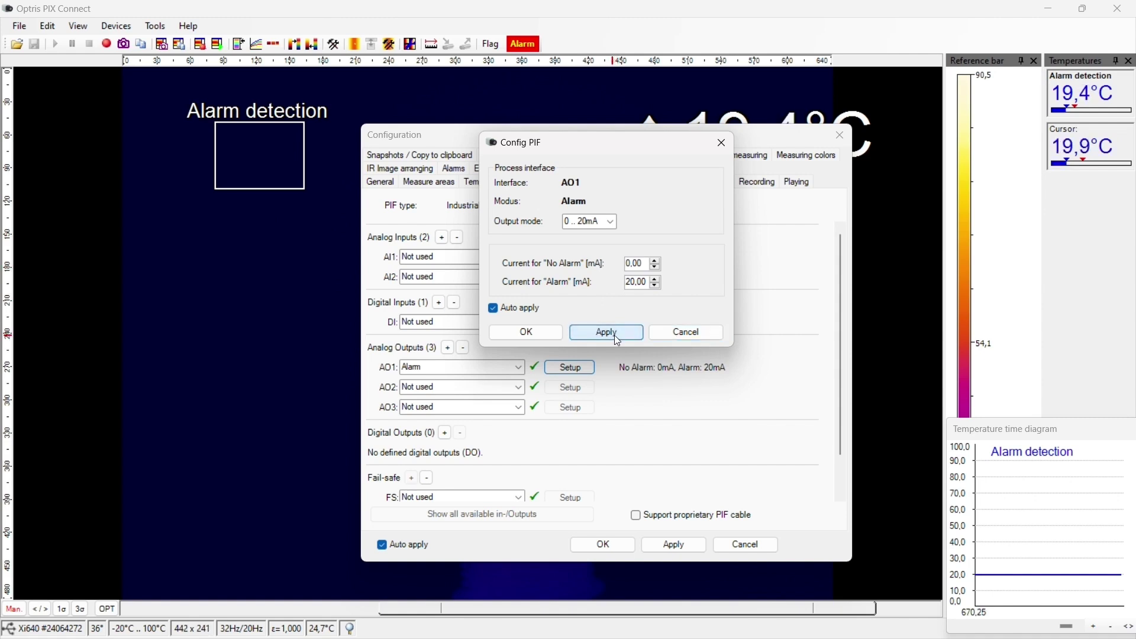
{"action": "left_click", "coordinate": [544, 337]}
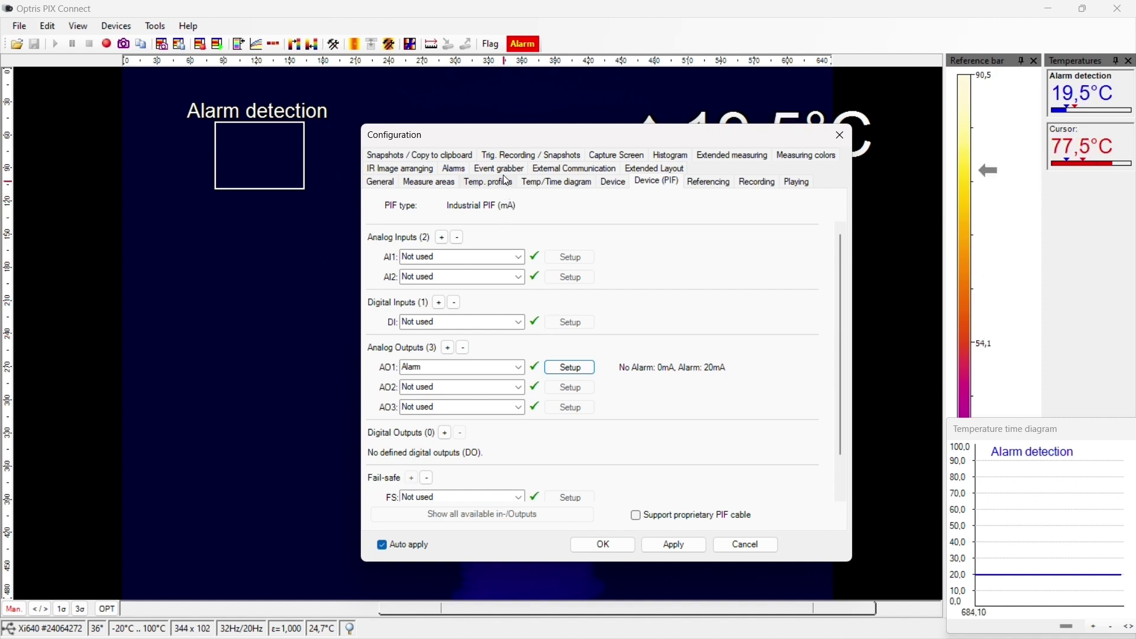
- Enable snapshot on alarm in the alarm configuration, then apply and close the configuration
{"action": "left_click", "coordinate": [453, 169]}
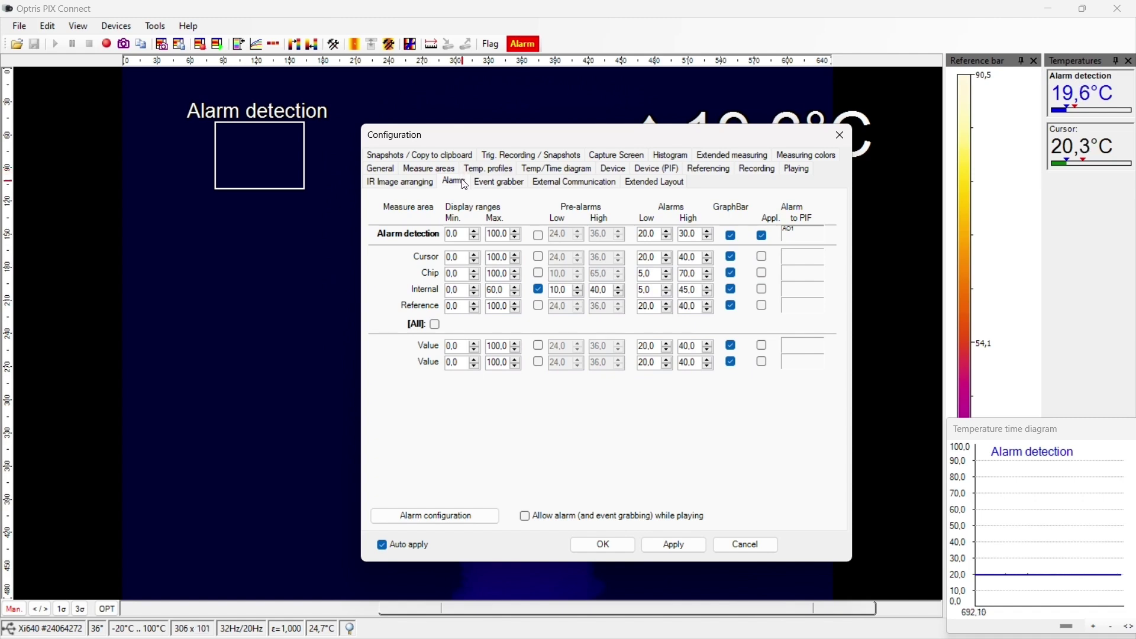
{"action": "left_click", "coordinate": [443, 522]}
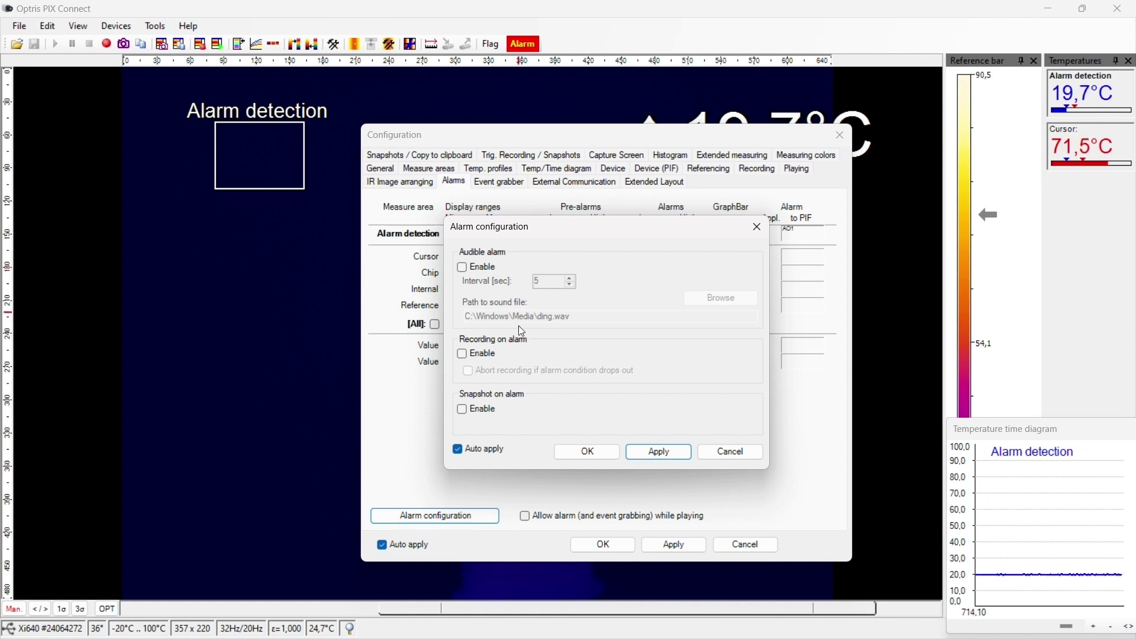
{"action": "left_click", "coordinate": [476, 411]}
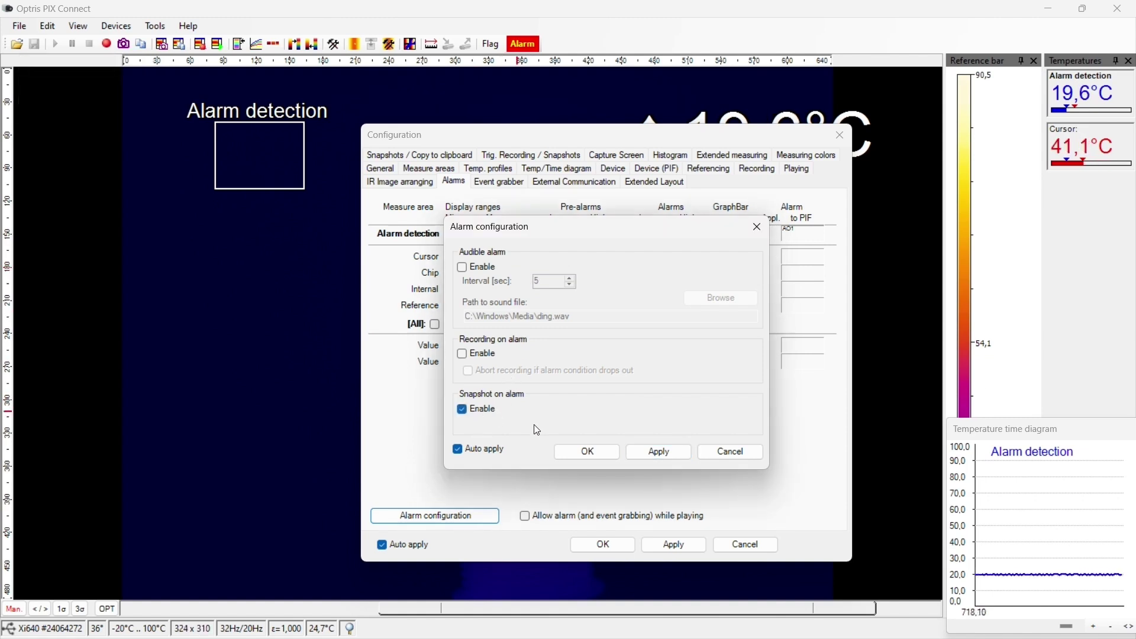
{"action": "left_click", "coordinate": [641, 452]}
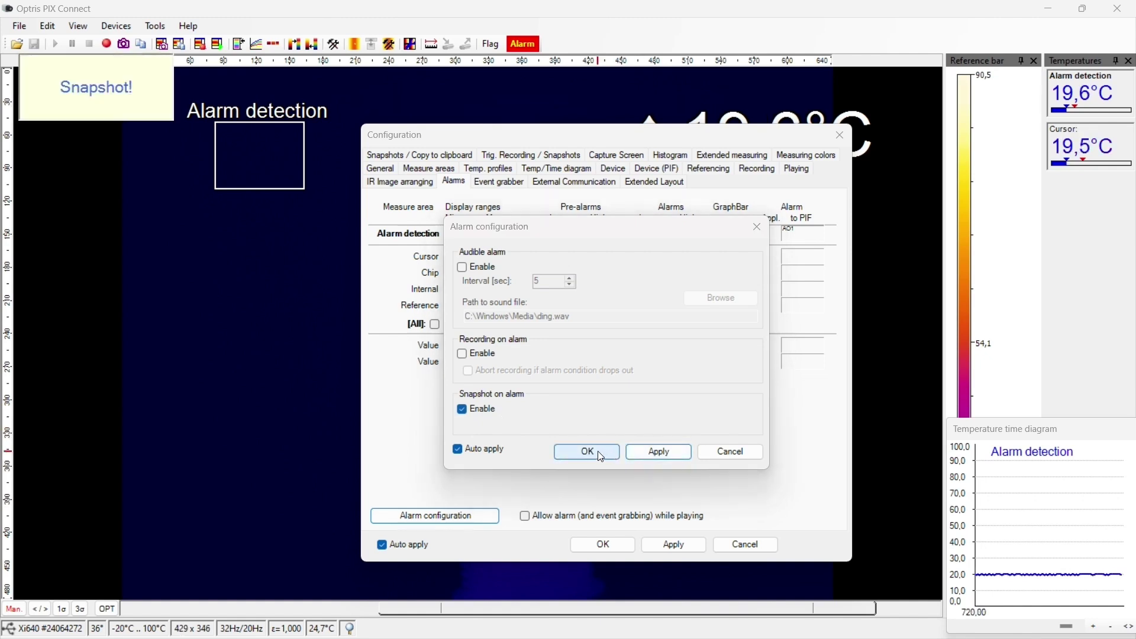
{"action": "left_click", "coordinate": [598, 451]}
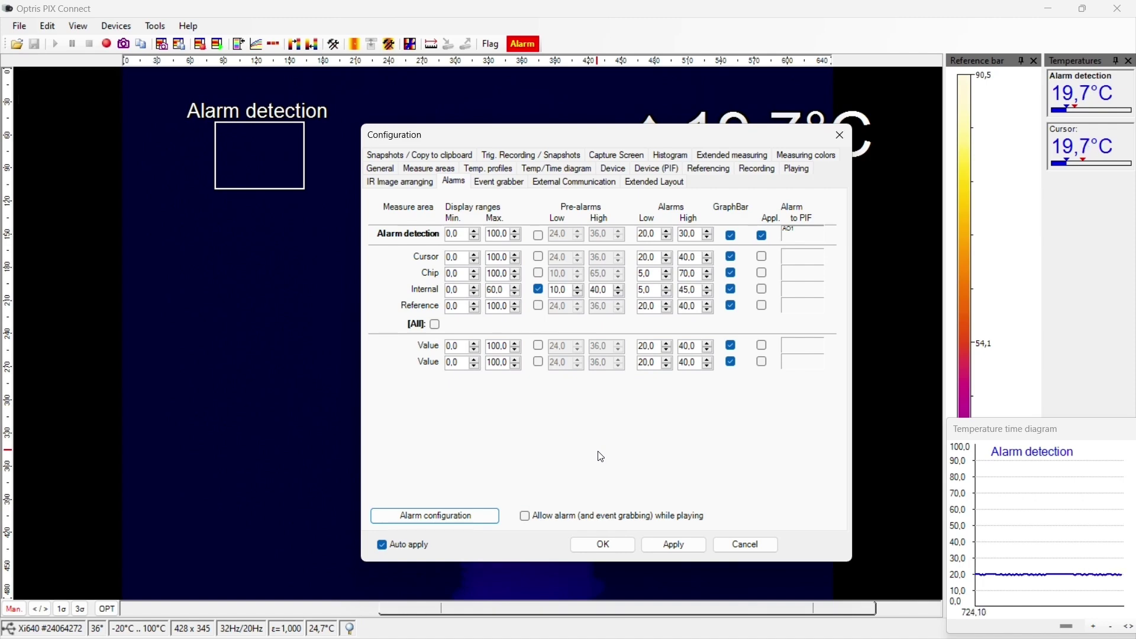
{"action": "left_click", "coordinate": [603, 541]}
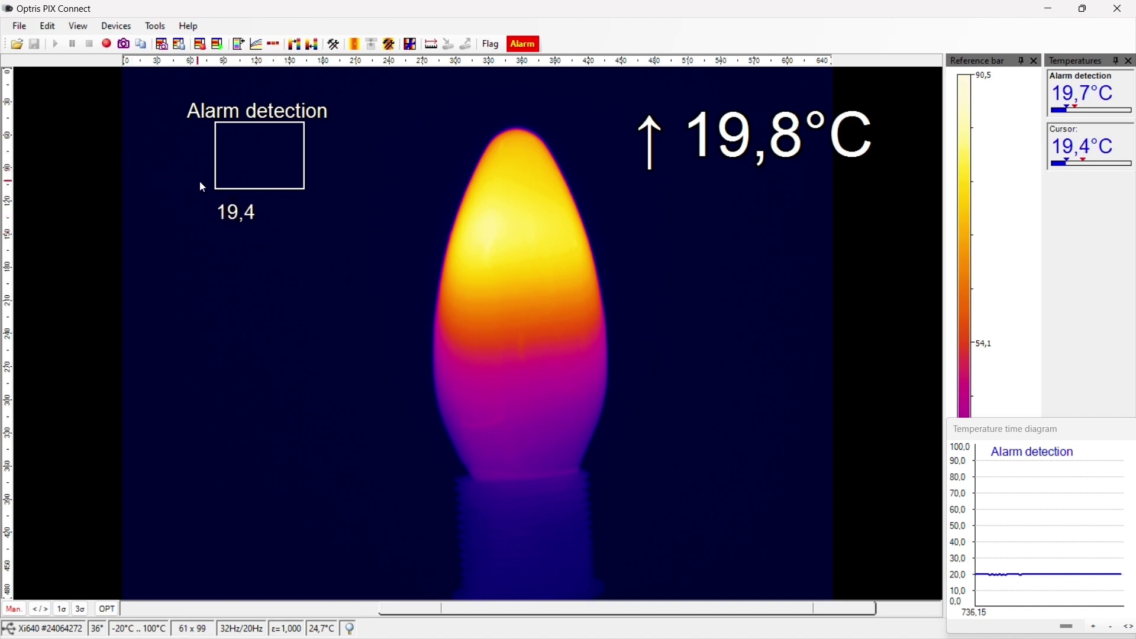
- Move the Alarm detection area onto the upper part of the hot bulb in the thermal image
{"action": "left_click_drag", "start_coordinate": [213, 187], "coordinate": [510, 239]}
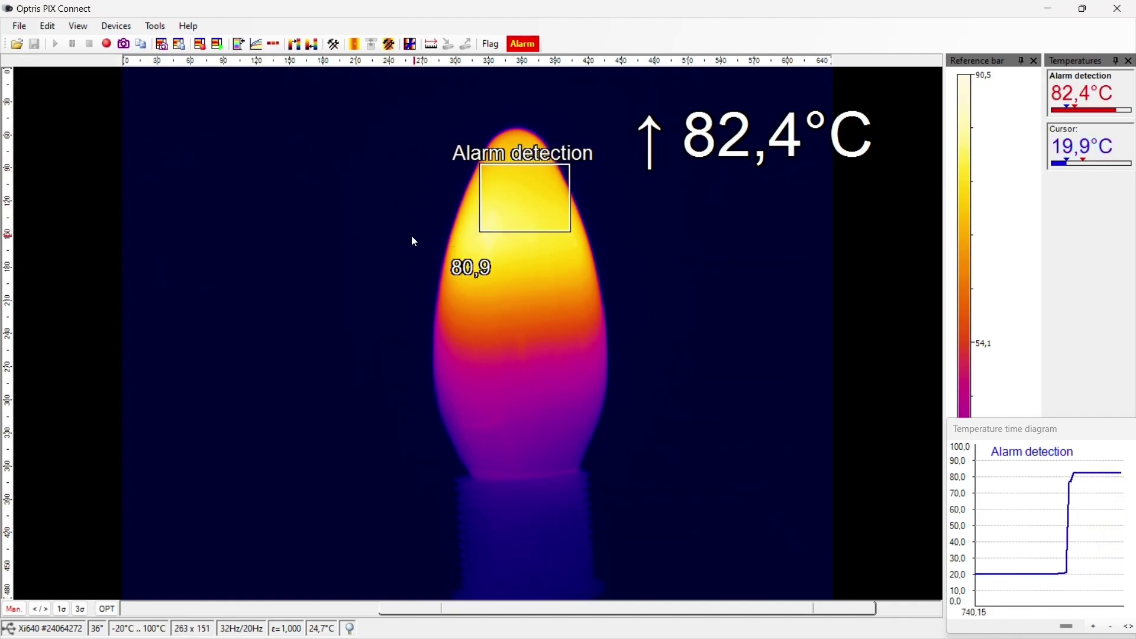